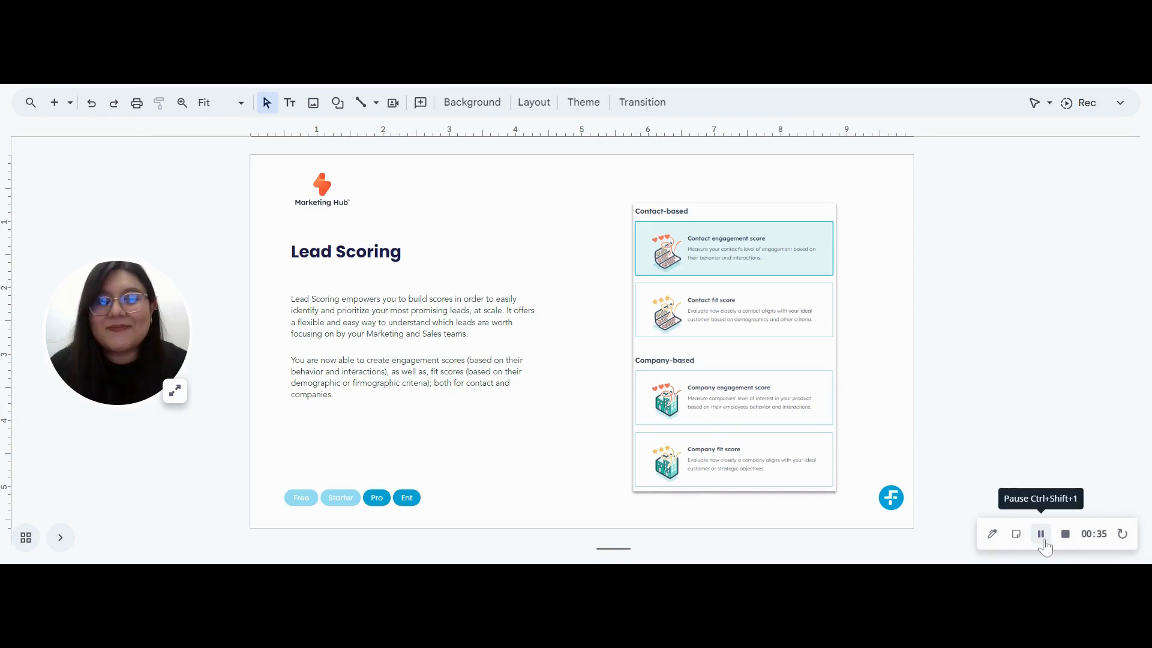
{"action": "left_click", "coordinate": [1041, 534]}
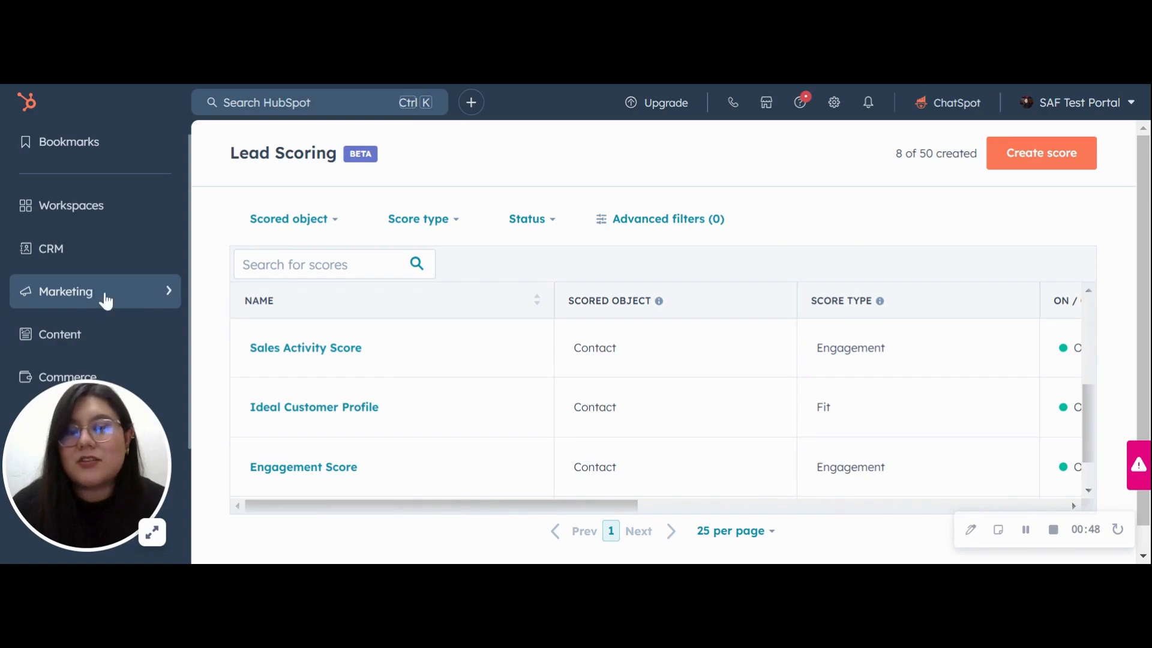
Step: Start creating a new score in the marketing Lead Scoring tool
{"action": "mouse_move", "coordinate": [106, 306]}
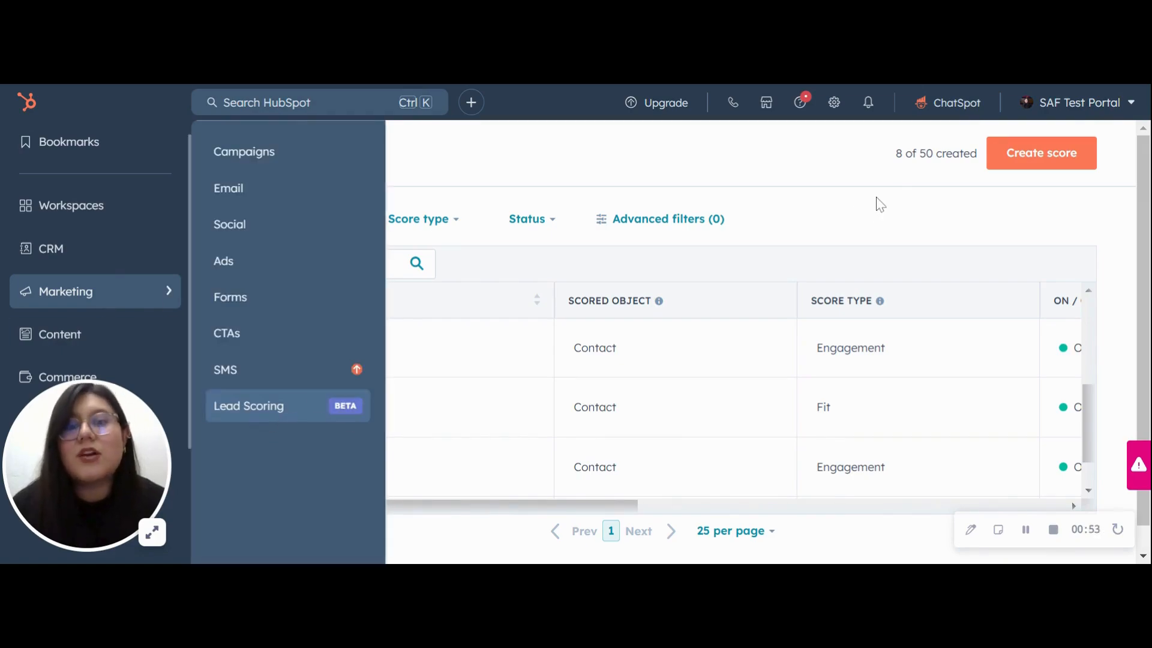
{"action": "left_click", "coordinate": [1056, 159]}
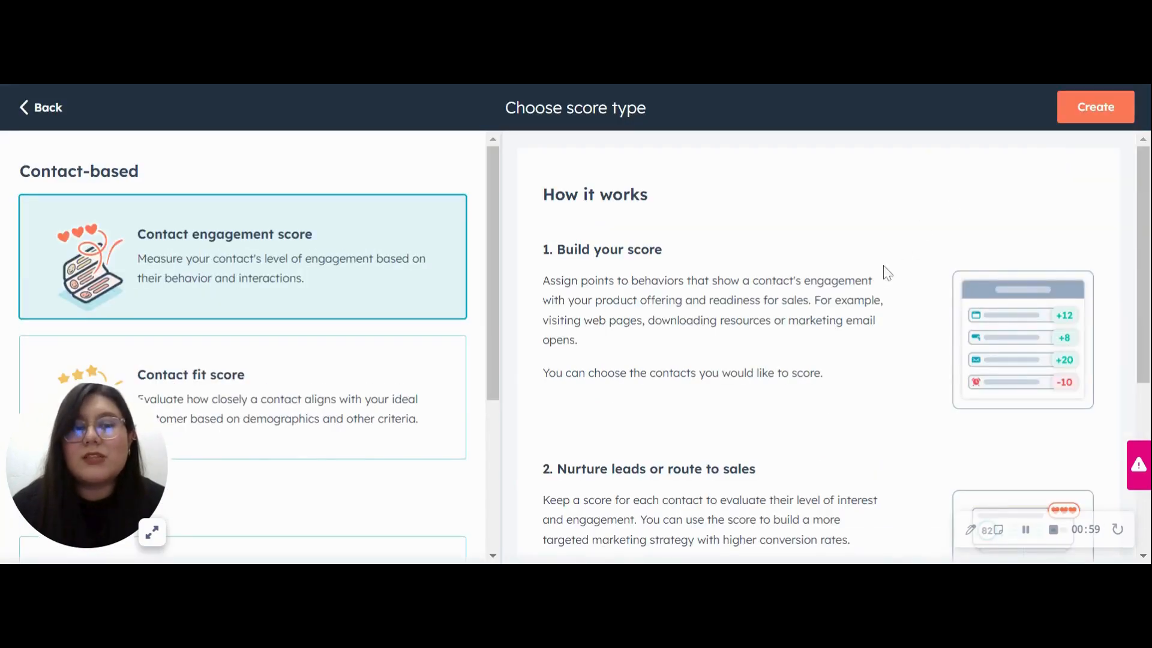
Step: Examine the contact-based and company-based score types and the explanation of how scoring works
{"action": "scroll", "coordinate": [882, 280], "scroll_direction": "down", "scroll_amount": 3}
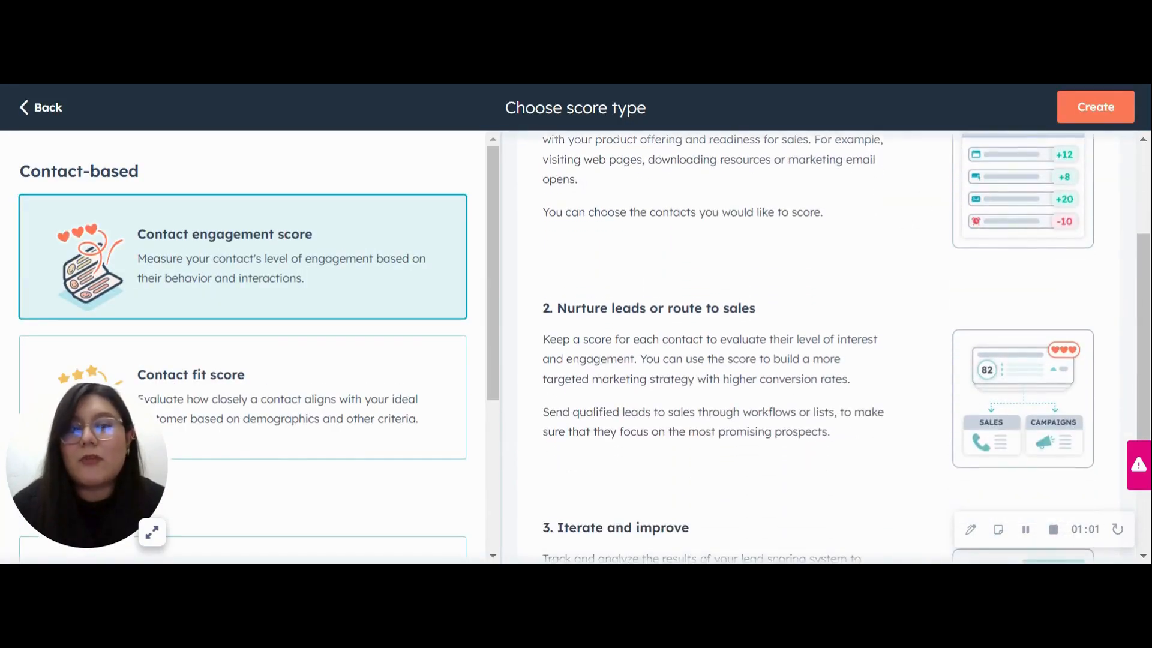
{"action": "scroll", "coordinate": [334, 321], "scroll_direction": "down", "scroll_amount": 2}
{"action": "scroll", "coordinate": [342, 390], "scroll_direction": "up", "scroll_amount": 2}
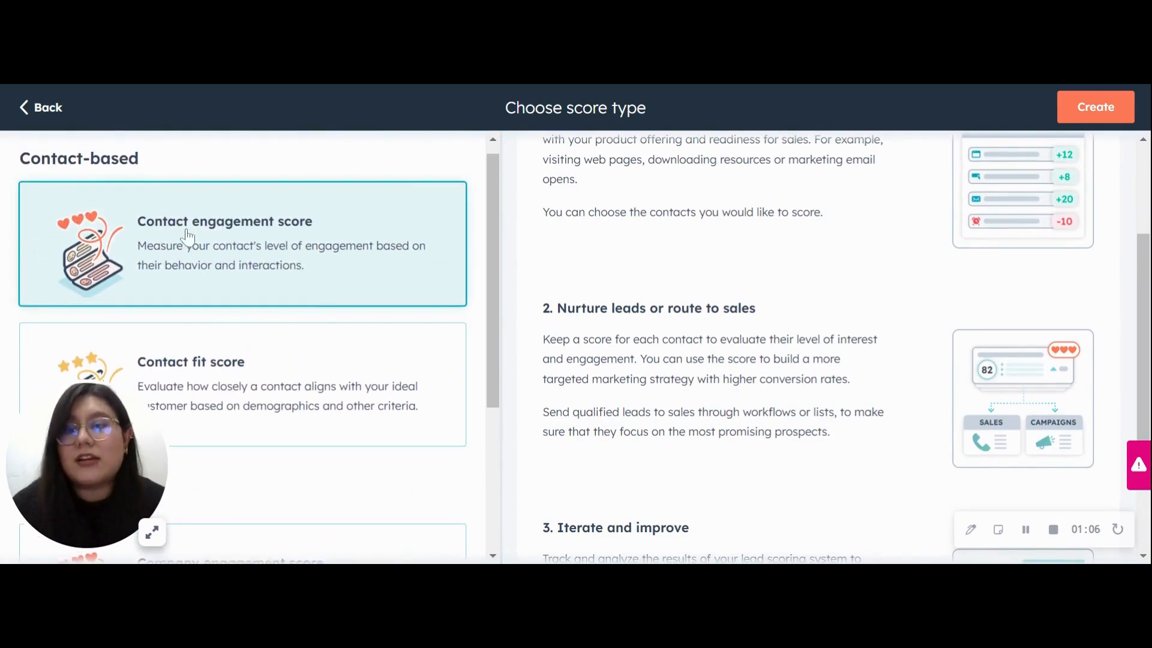
{"action": "scroll", "coordinate": [304, 242], "scroll_direction": "down", "scroll_amount": 3}
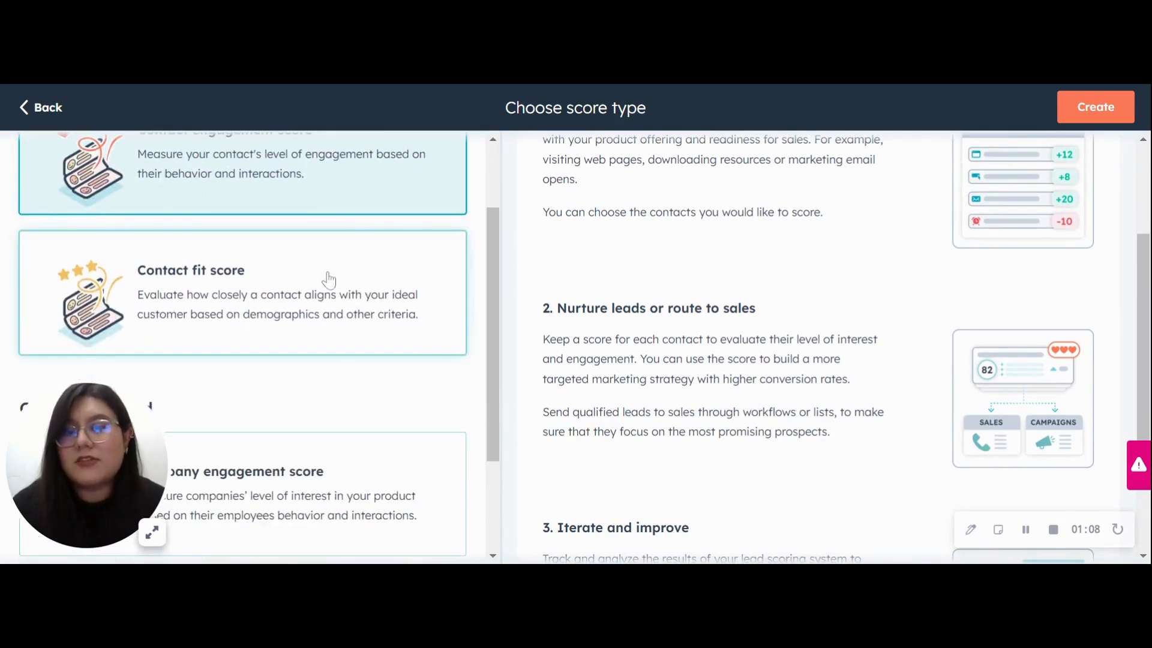
{"action": "scroll", "coordinate": [327, 278], "scroll_direction": "down", "scroll_amount": 1}
{"action": "scroll", "coordinate": [328, 280], "scroll_direction": "down", "scroll_amount": 1}
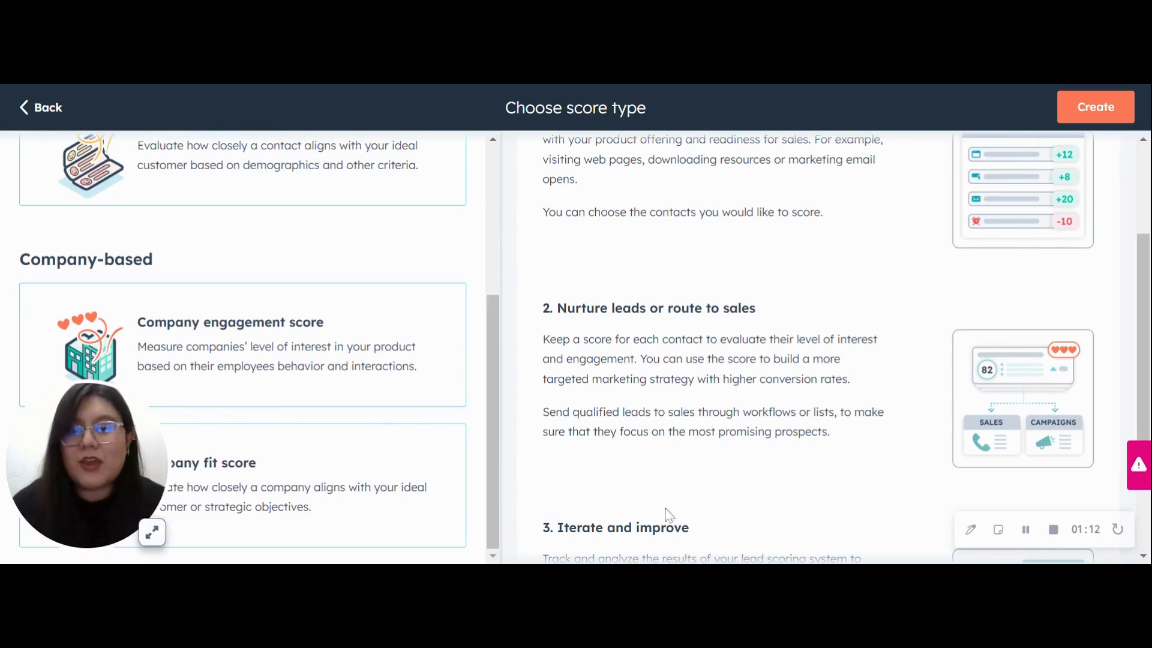
{"action": "scroll", "coordinate": [804, 459], "scroll_direction": "up", "scroll_amount": 3}
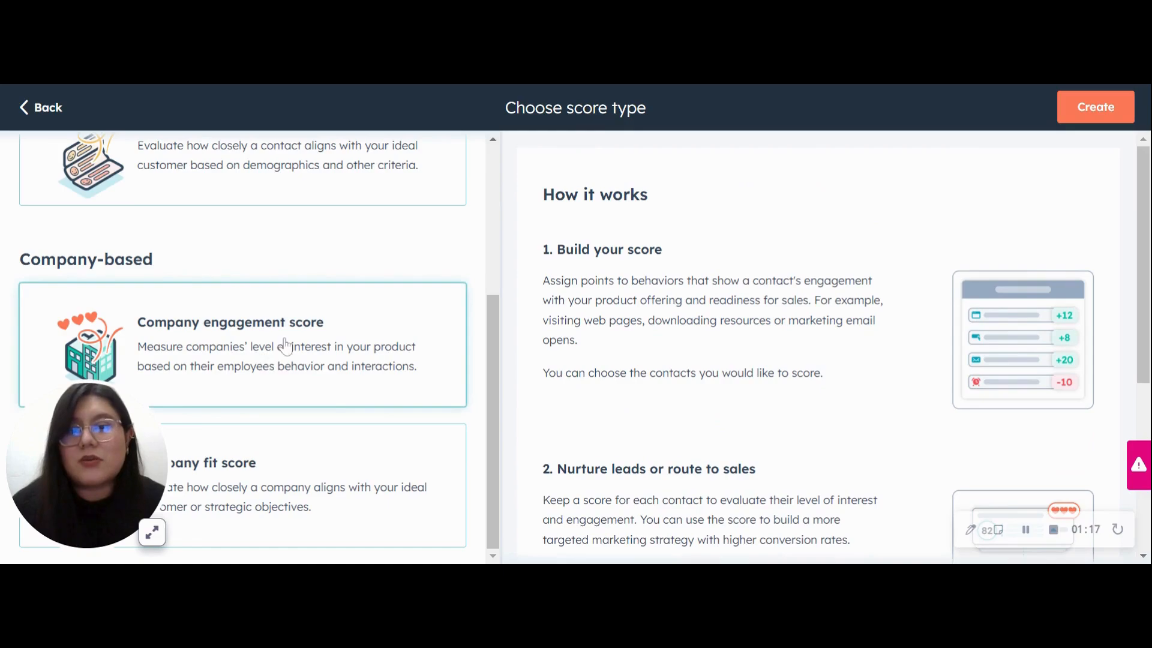
{"action": "scroll", "coordinate": [264, 354], "scroll_direction": "up", "scroll_amount": 4}
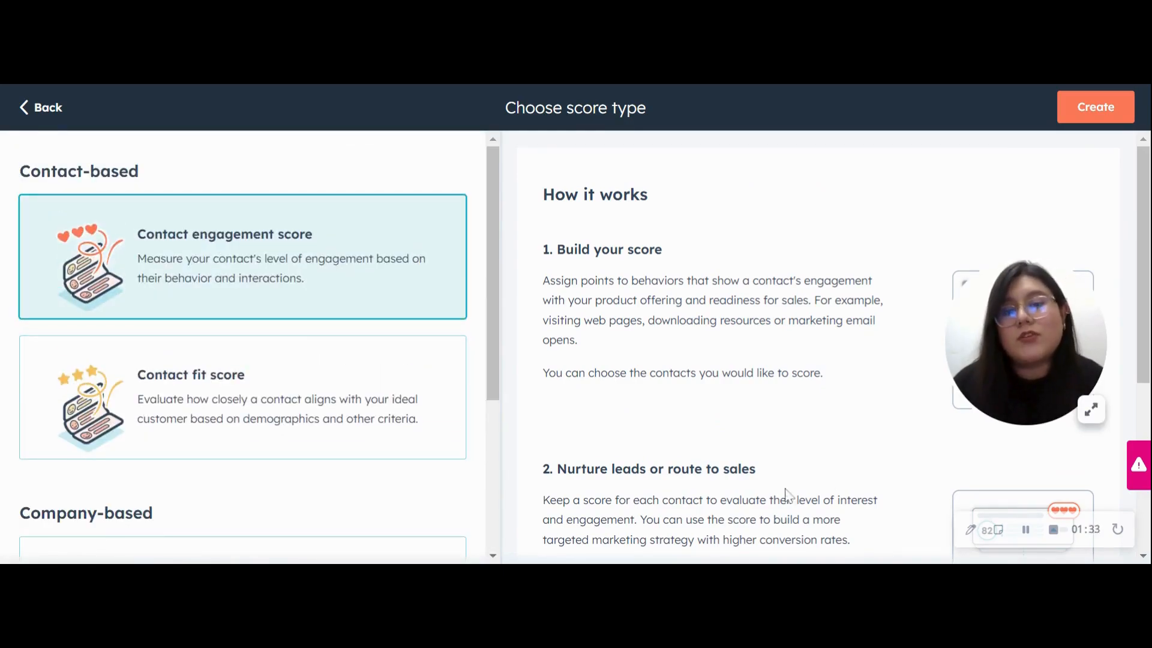
{"action": "scroll", "coordinate": [336, 497], "scroll_direction": "down", "scroll_amount": 4}
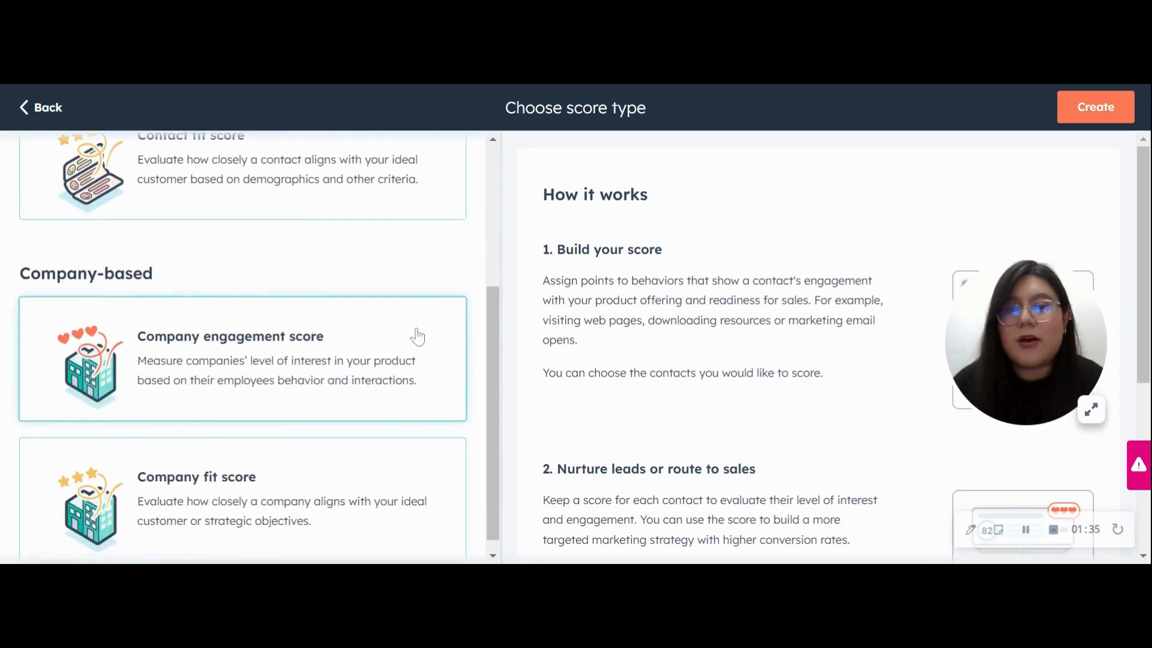
{"action": "scroll", "coordinate": [416, 334], "scroll_direction": "up", "scroll_amount": 4}
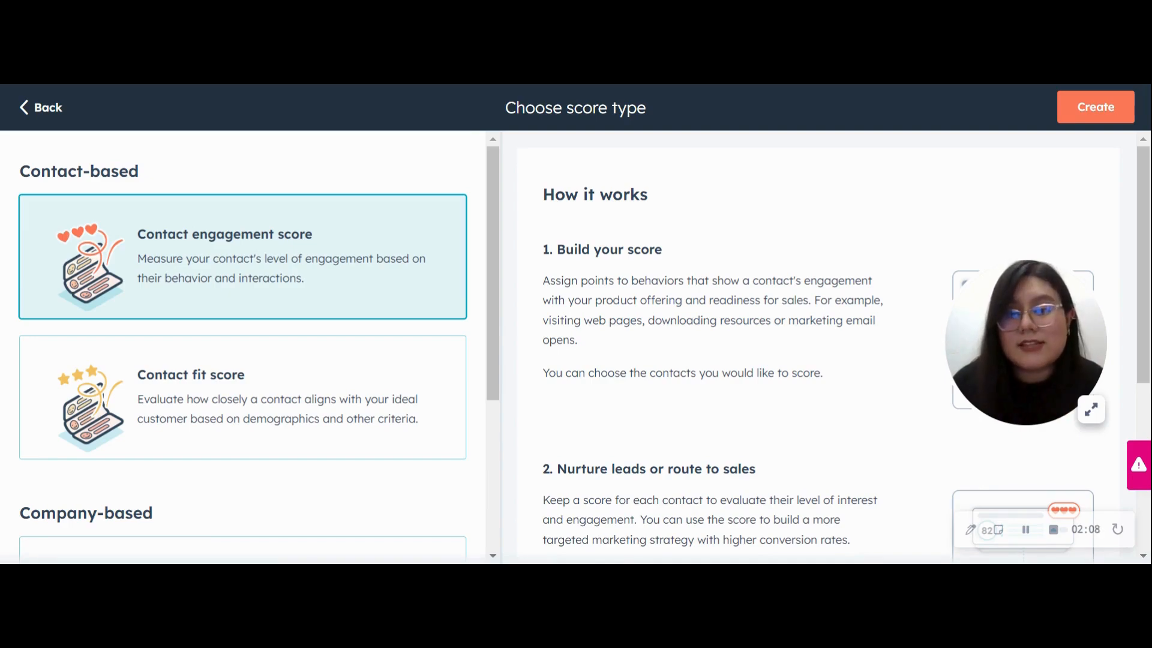
Step: Choose Contact fit score as the type for the new score
{"action": "left_click", "coordinate": [351, 395]}
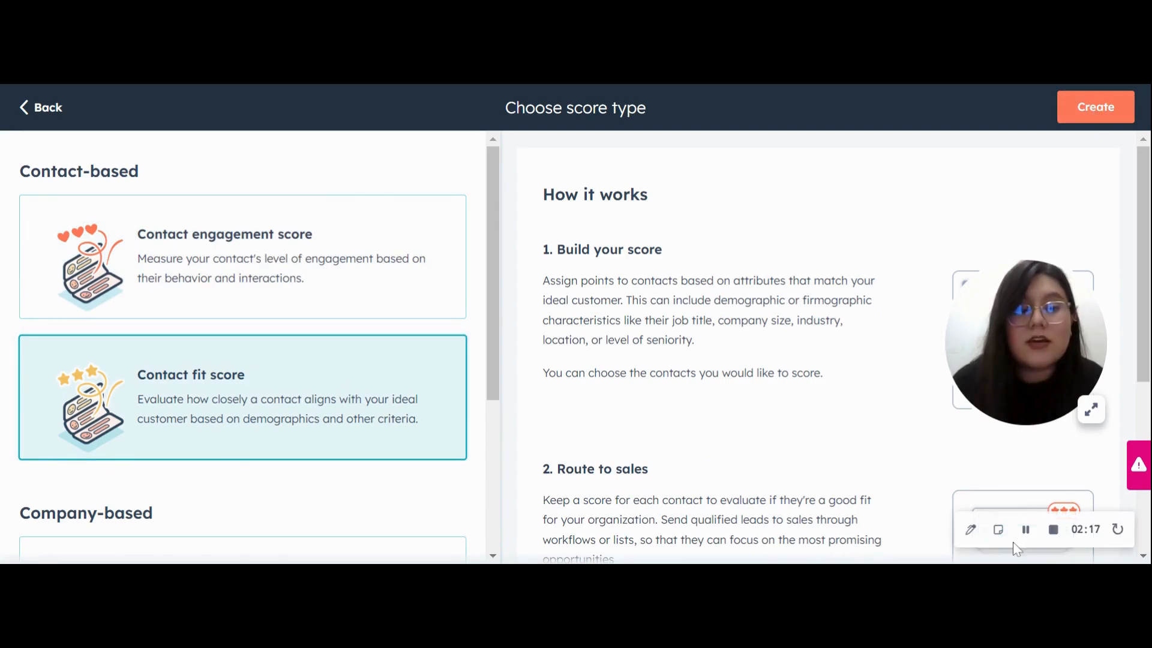
{"action": "left_click", "coordinate": [1024, 527]}
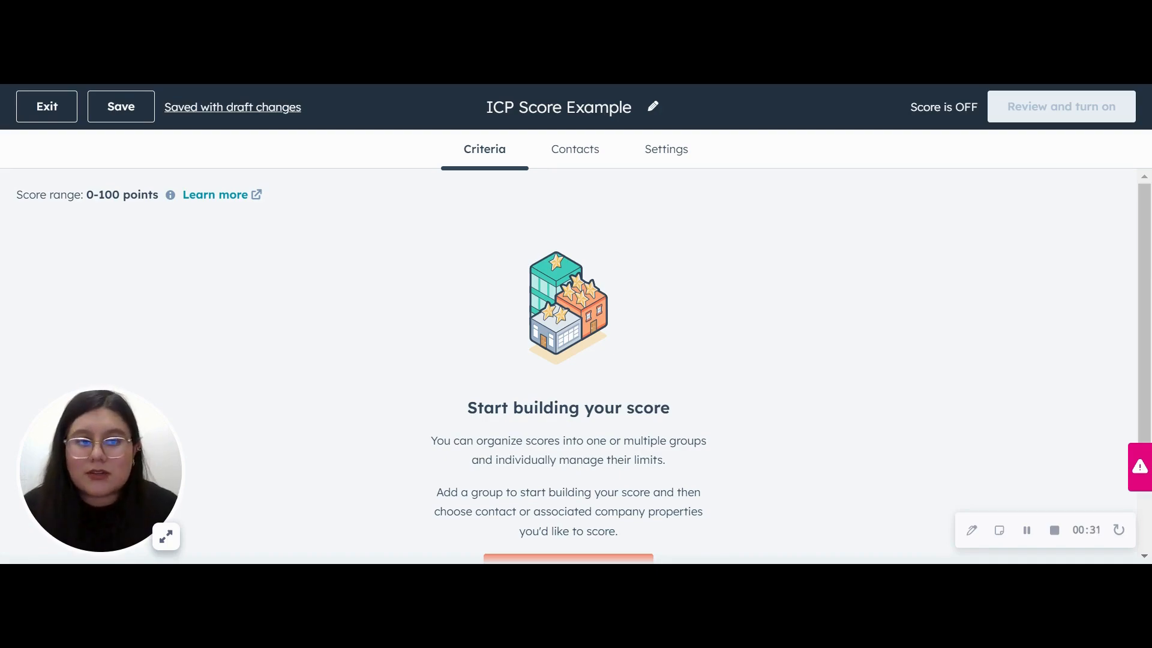
Step: Add a property group to the criteria of ICP Score Example and look over its empty rule area and point limit
{"action": "scroll", "coordinate": [569, 360], "scroll_direction": "down", "scroll_amount": 2}
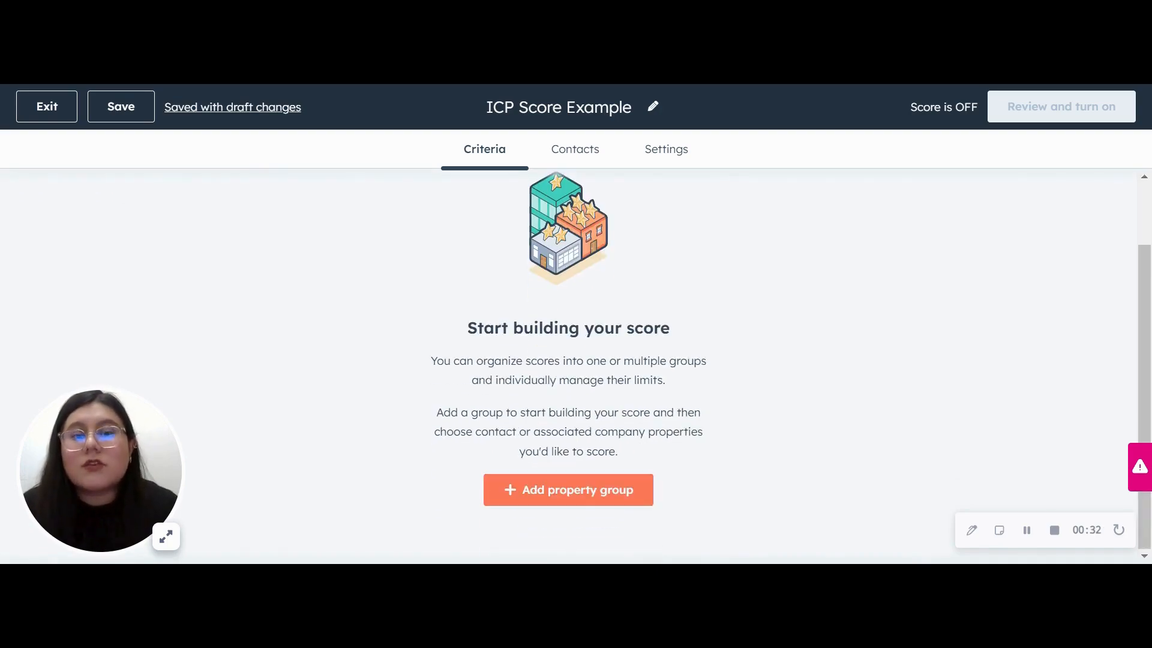
{"action": "left_click", "coordinate": [594, 498]}
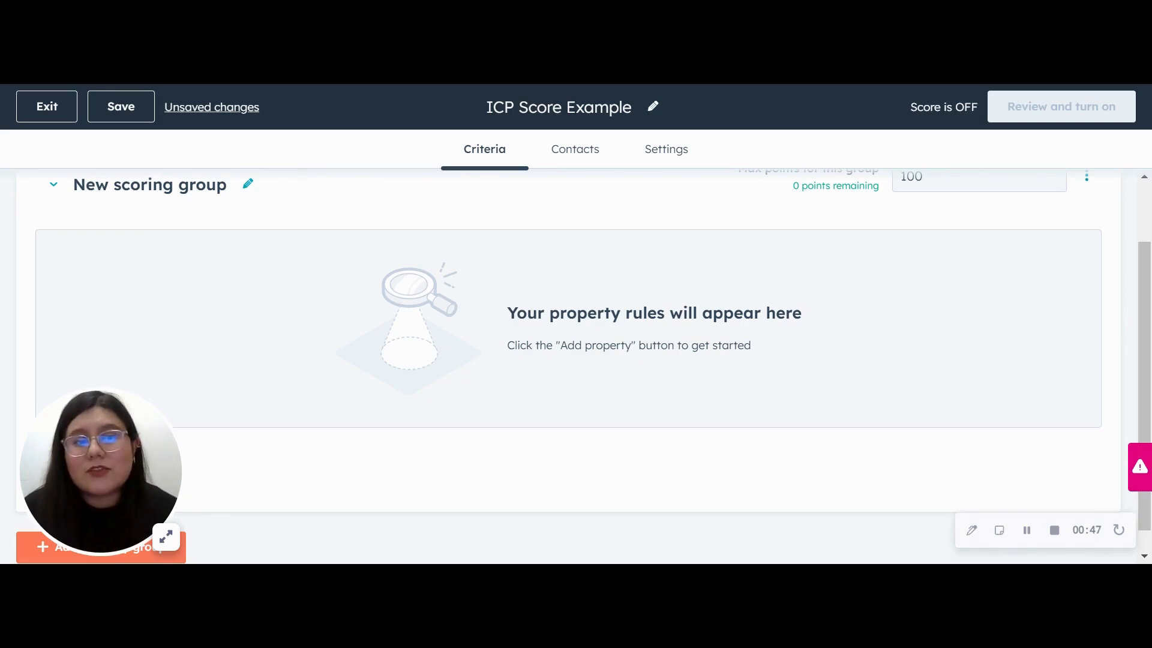
{"action": "scroll", "coordinate": [819, 348], "scroll_direction": "up", "scroll_amount": 2}
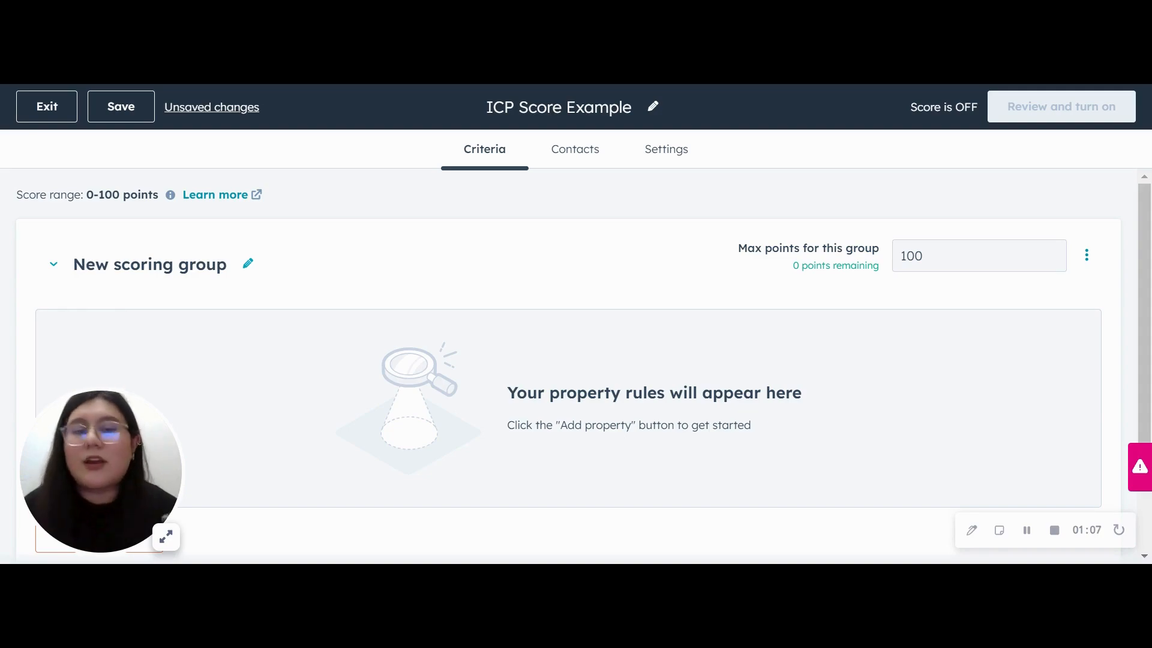
{"action": "scroll", "coordinate": [745, 318], "scroll_direction": "down", "scroll_amount": 2}
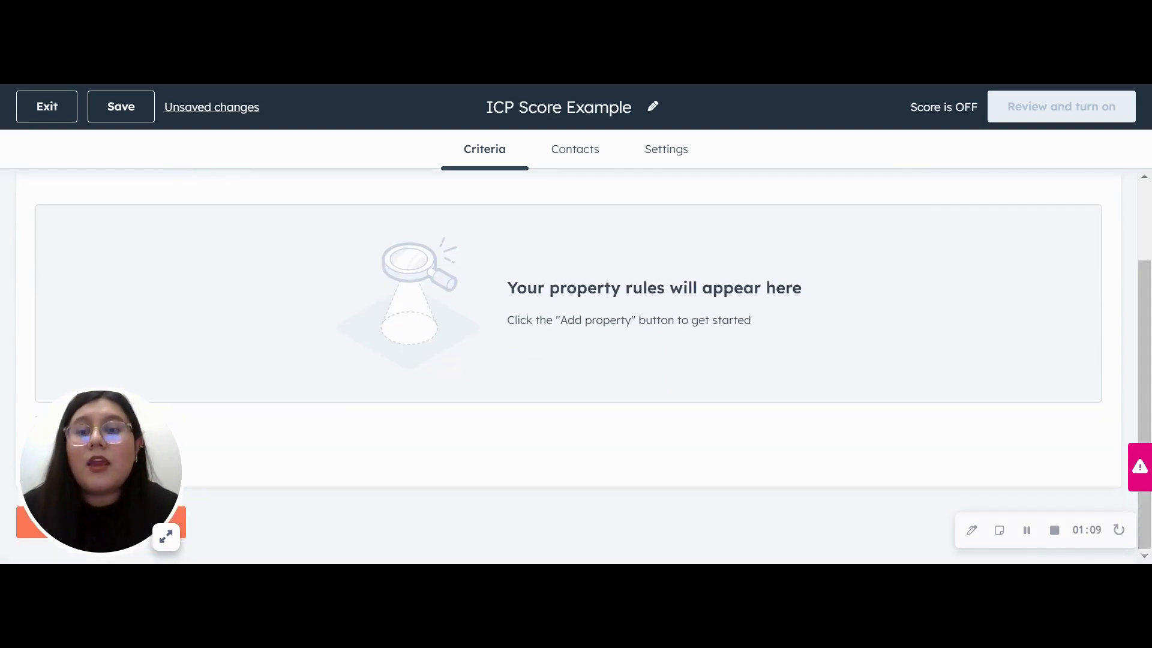
{"action": "scroll", "coordinate": [756, 306], "scroll_direction": "up", "scroll_amount": 2}
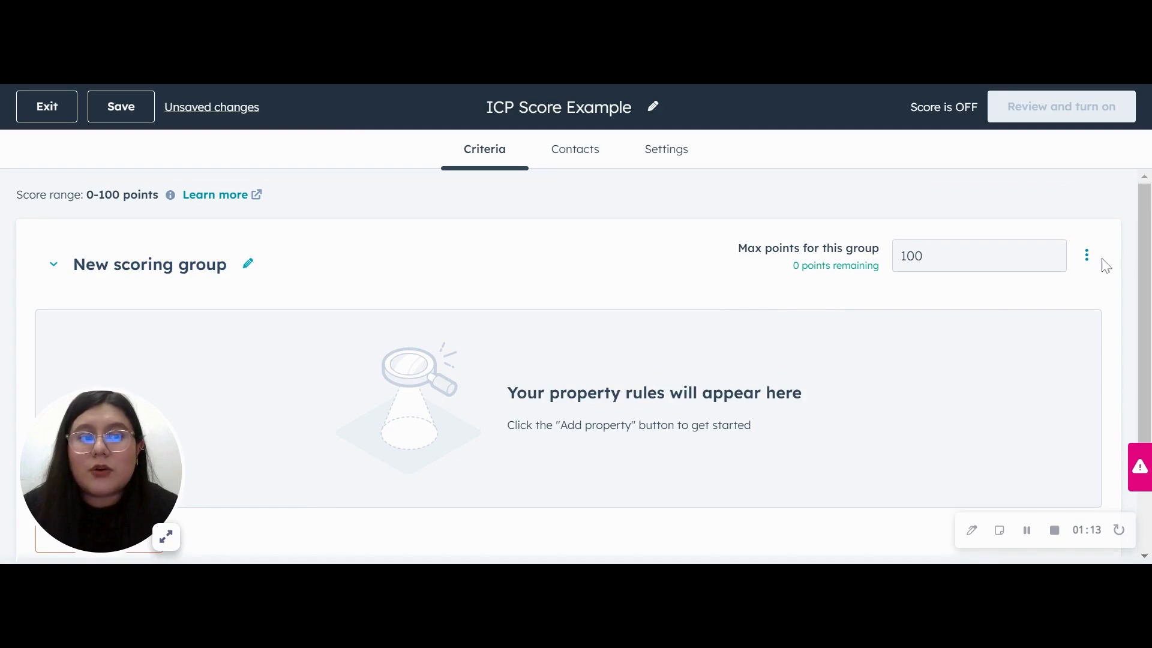
Step: Add the Contact object to the new scoring group
{"action": "scroll", "coordinate": [765, 433], "scroll_direction": "down", "scroll_amount": 2}
{"action": "left_click_drag", "start_coordinate": [77, 432], "coordinate": [1008, 336]}
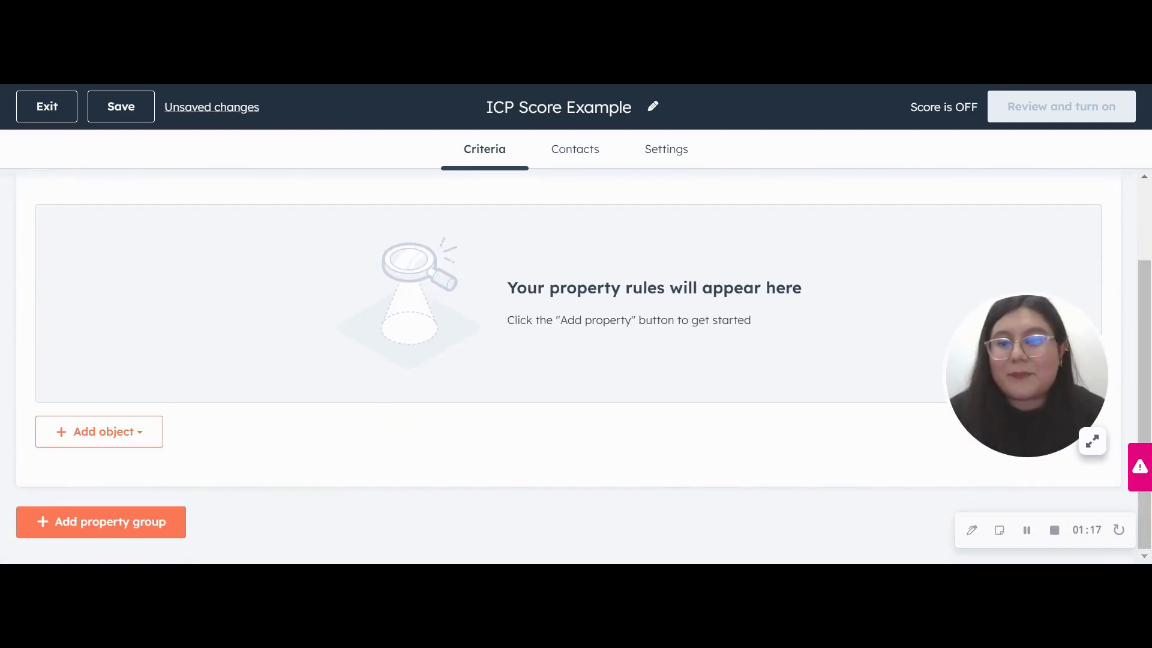
{"action": "left_click", "coordinate": [95, 438]}
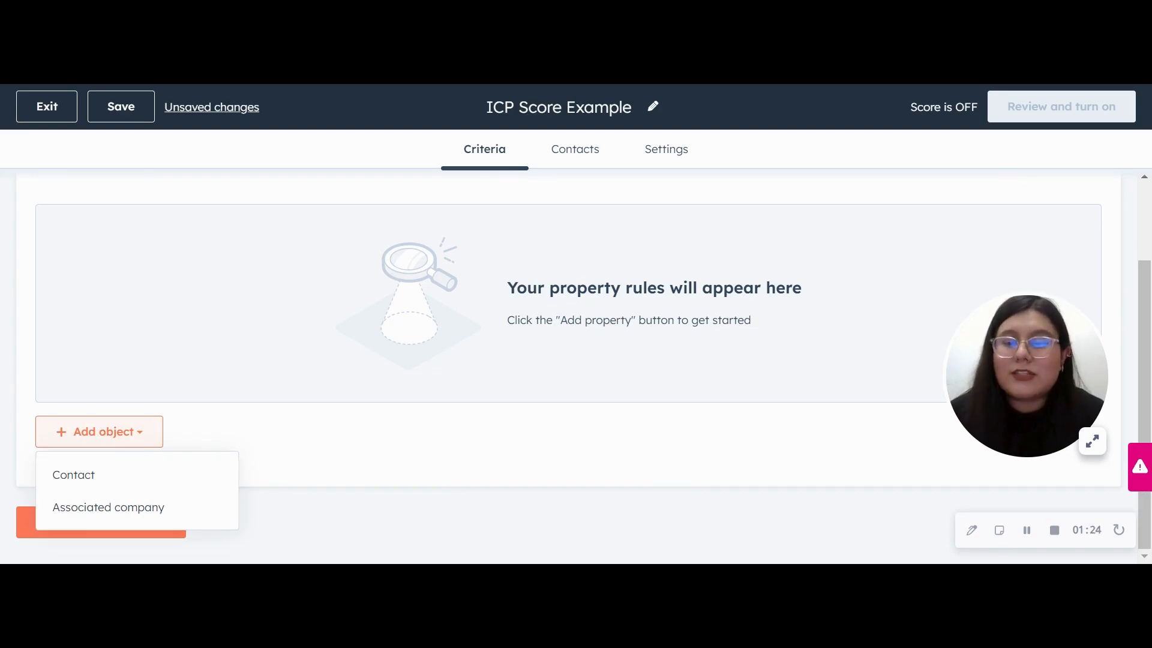
{"action": "left_click", "coordinate": [96, 476]}
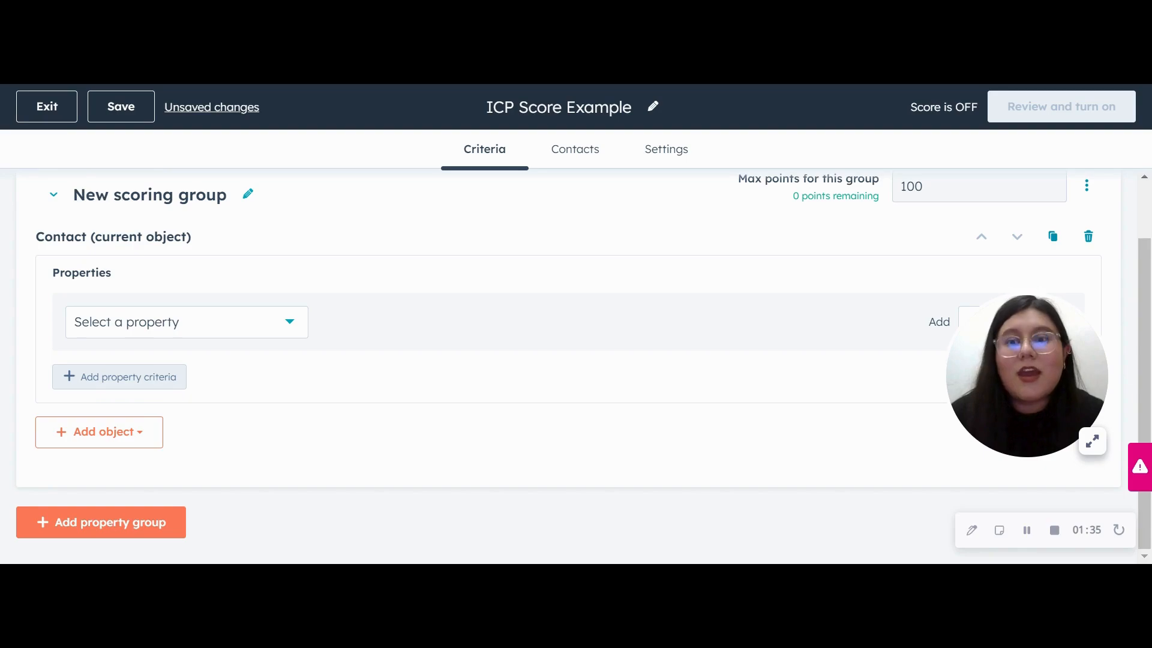
Step: Find the Industry contact property and use it for the group's first rule
{"action": "left_click", "coordinate": [270, 327]}
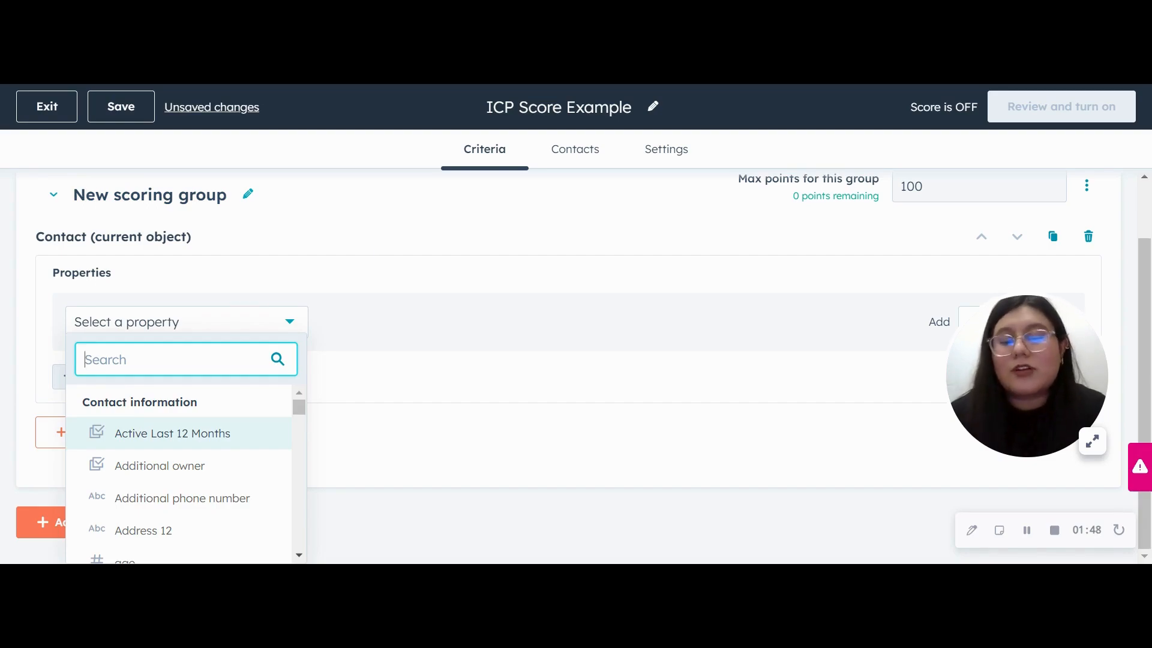
{"action": "type", "text": "indu"}
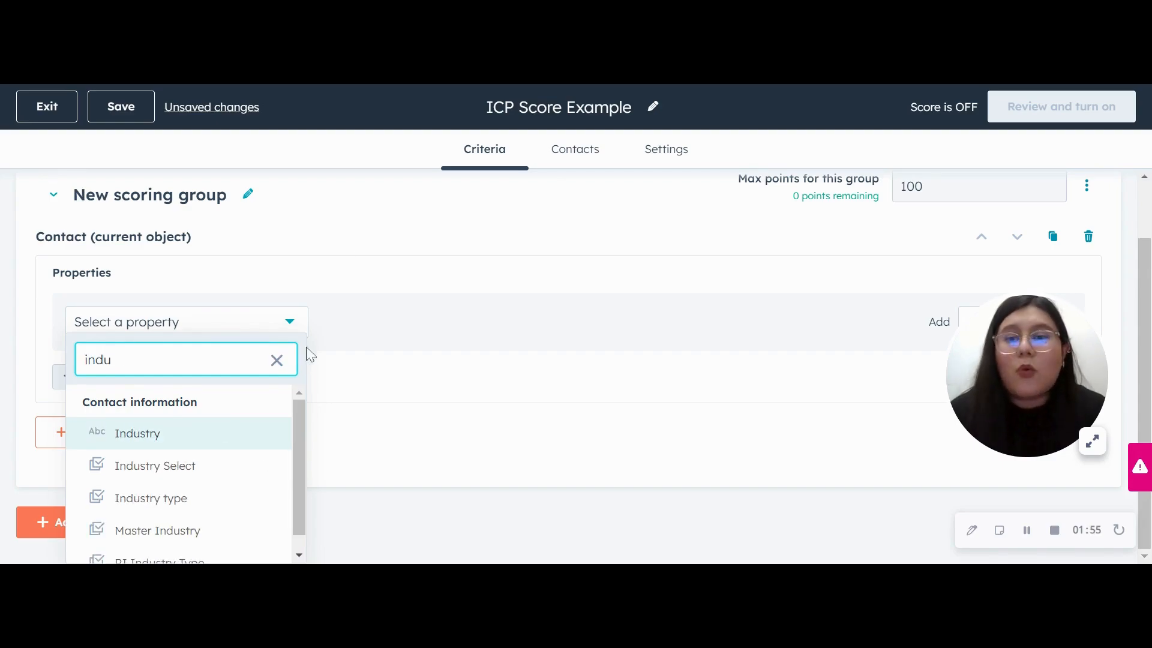
{"action": "left_click", "coordinate": [223, 438]}
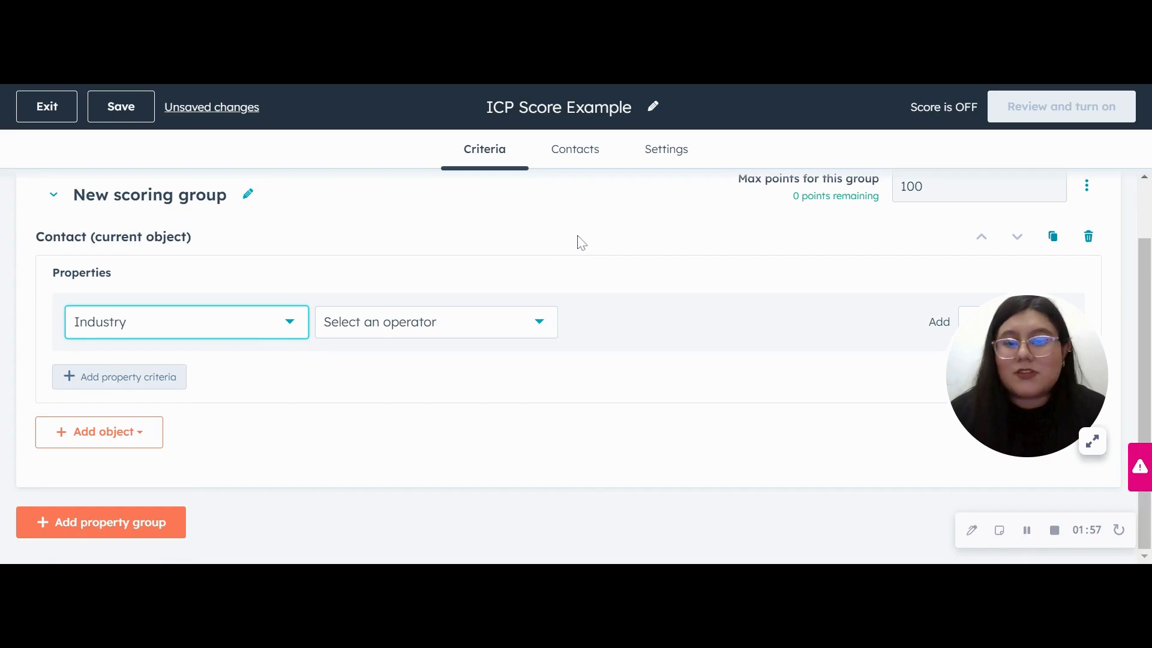
Step: Try the "is known" operator on the Industry rule, and set it to "ends with any of" instead
{"action": "left_click", "coordinate": [516, 329]}
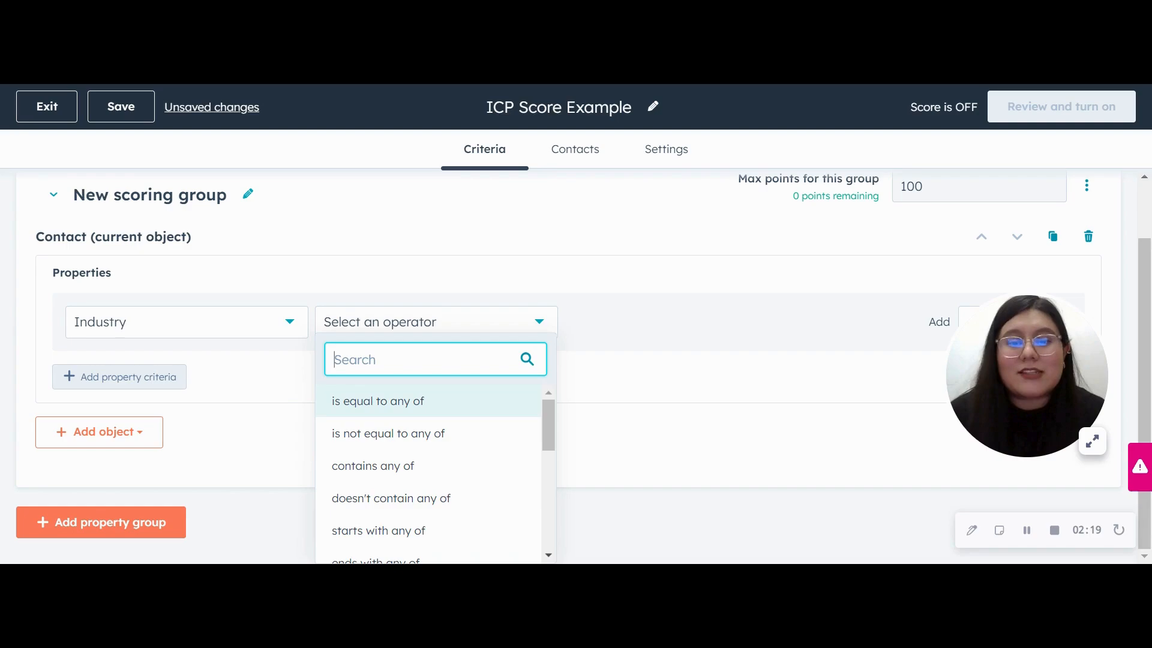
{"action": "scroll", "coordinate": [504, 470], "scroll_direction": "down", "scroll_amount": 3}
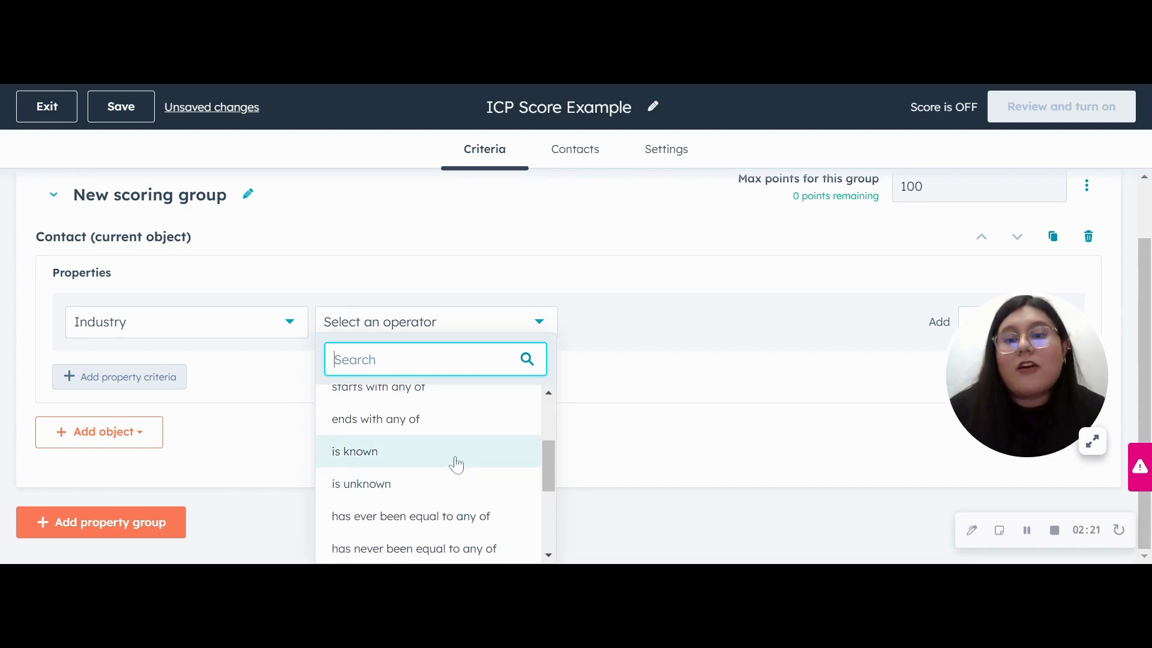
{"action": "left_click", "coordinate": [456, 466]}
{"action": "left_click", "coordinate": [450, 335]}
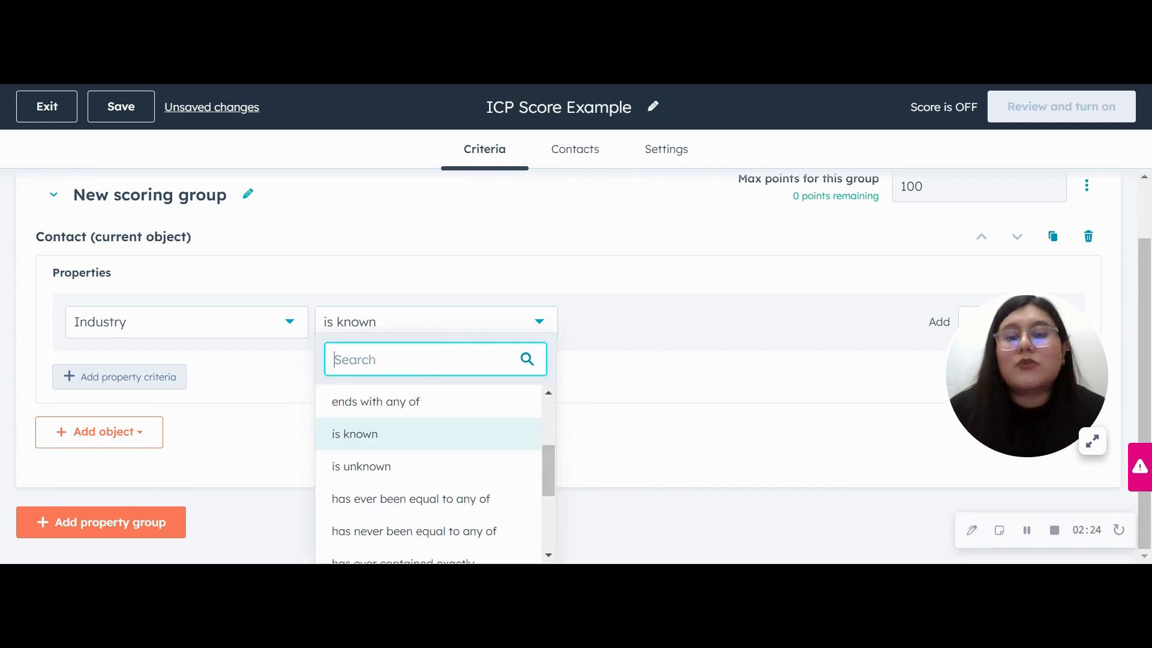
{"action": "left_click", "coordinate": [360, 402]}
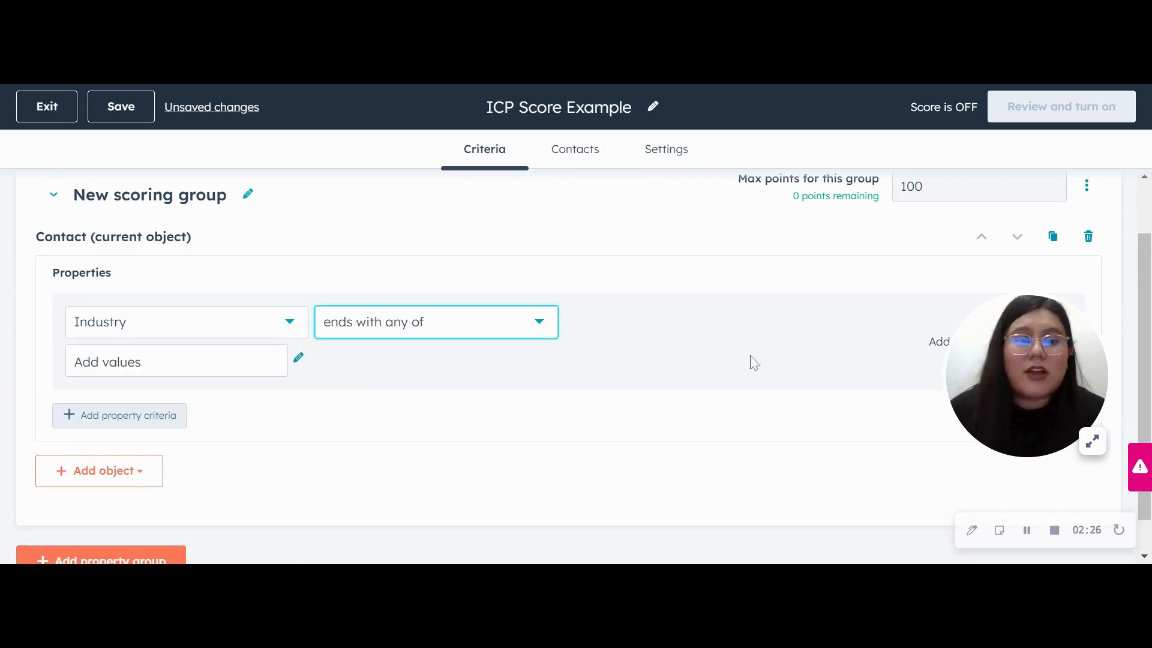
Step: Try awarding 10 points for the Industry rule, and restore its original points value
{"action": "left_click_drag", "start_coordinate": [1046, 339], "coordinate": [148, 316]}
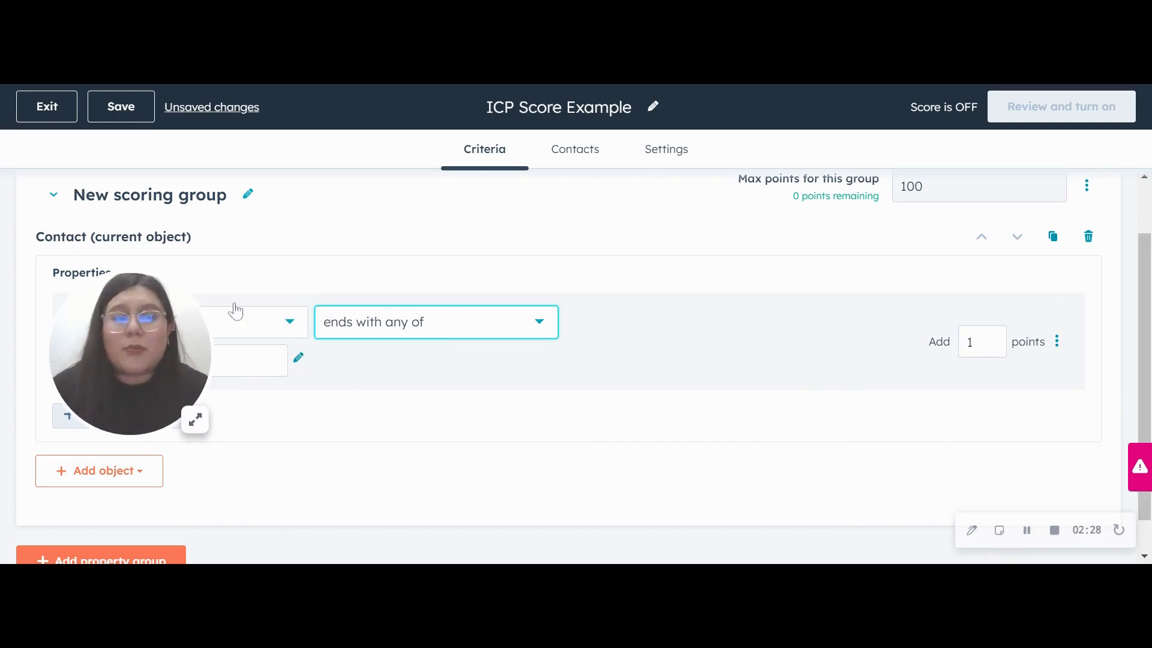
{"action": "left_click", "coordinate": [971, 342]}
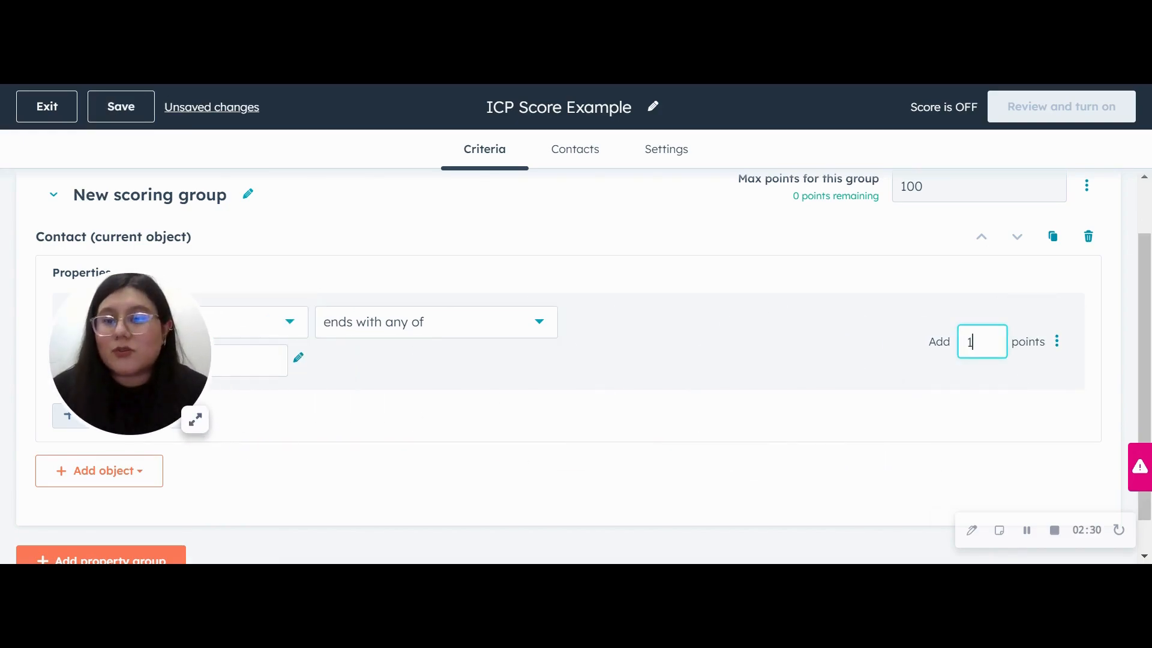
{"action": "type", "text": "0"}
{"action": "key", "text": "BackSpace"}
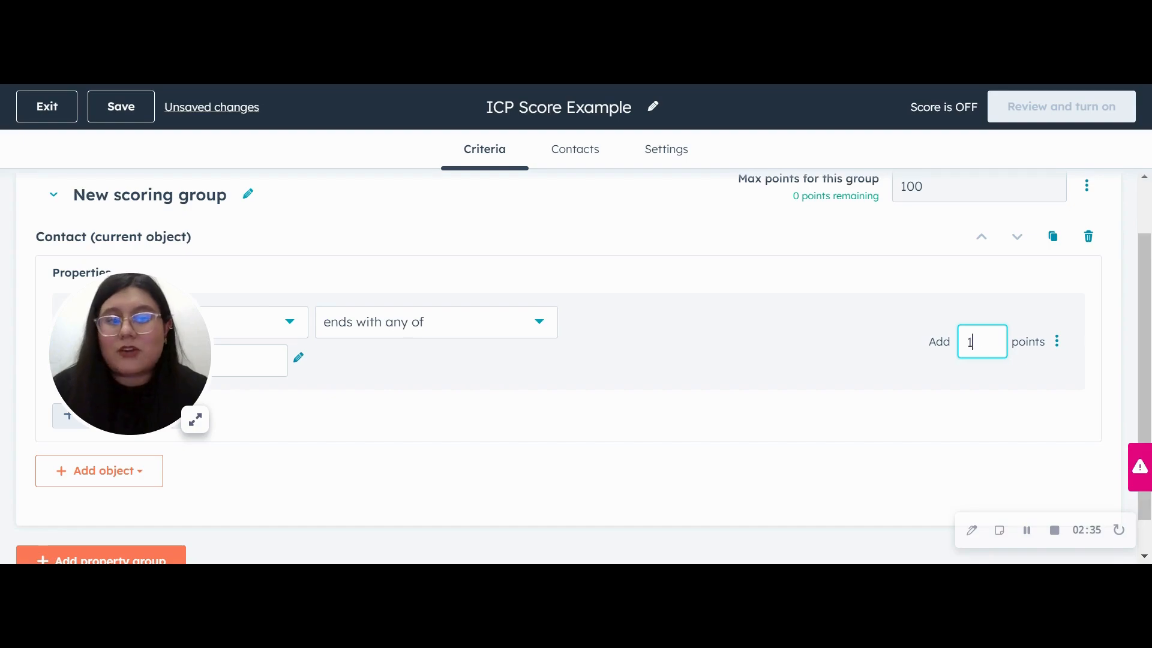
{"action": "left_click", "coordinate": [850, 267]}
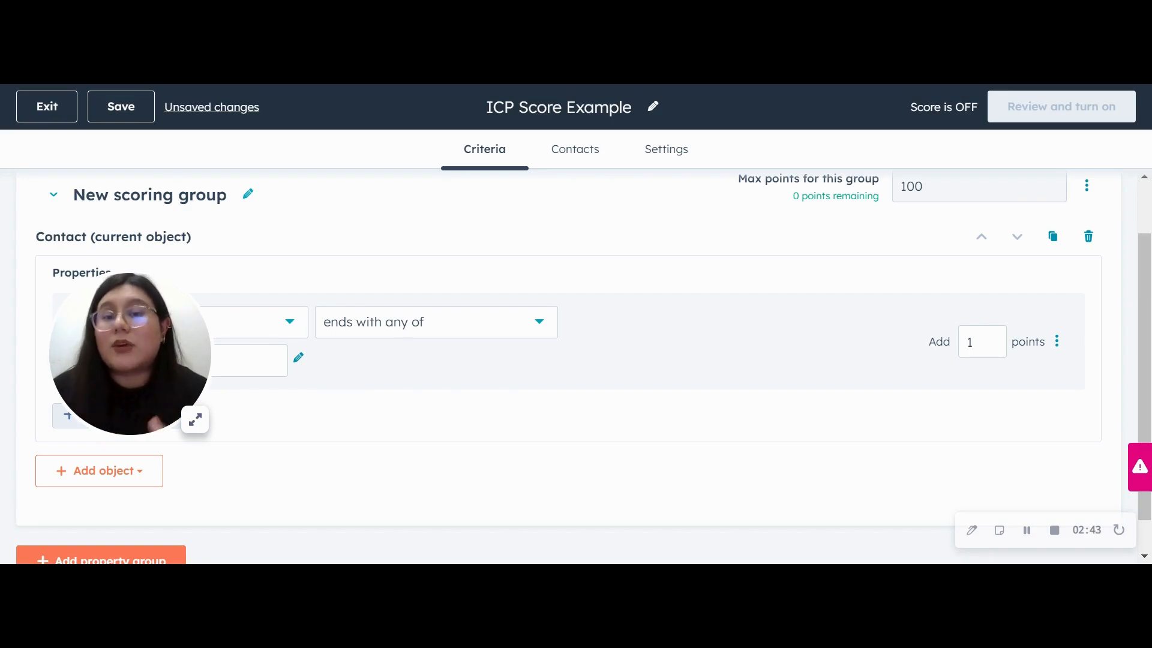
Step: Set the contacts selection to score specific contacts instead of all contacts
{"action": "left_click", "coordinate": [585, 156]}
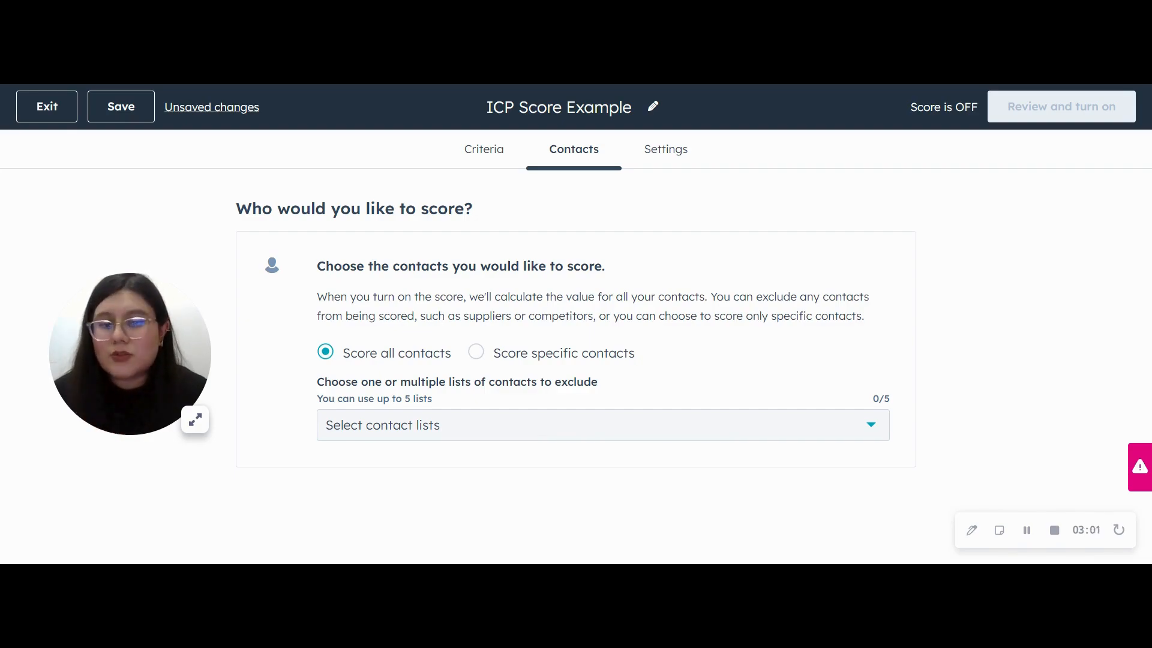
{"action": "left_click", "coordinate": [555, 354]}
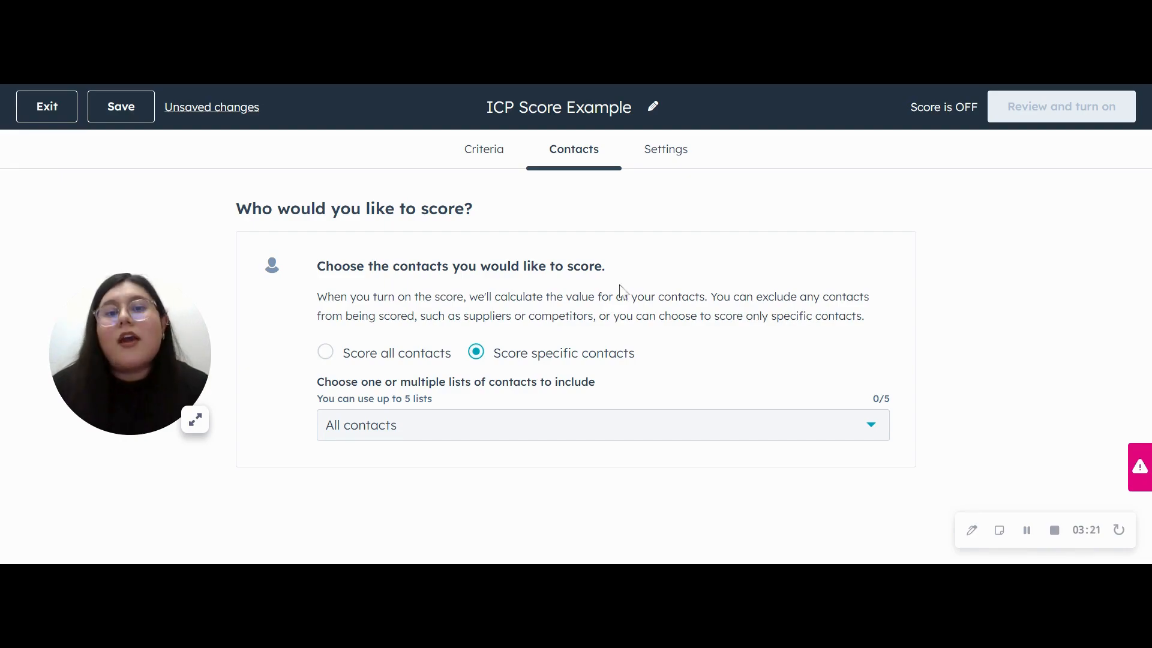
Step: Examine the score's settings for the fit score value property, including its label and internal name
{"action": "left_click", "coordinate": [668, 150]}
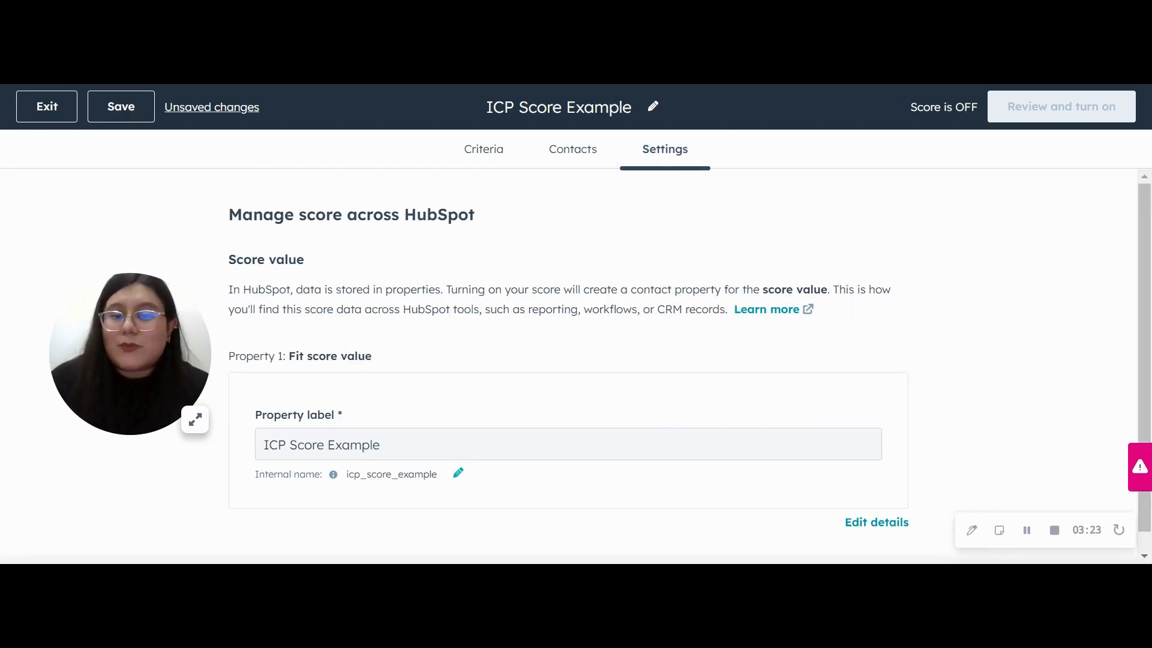
{"action": "scroll", "coordinate": [526, 365], "scroll_direction": "down", "scroll_amount": 1}
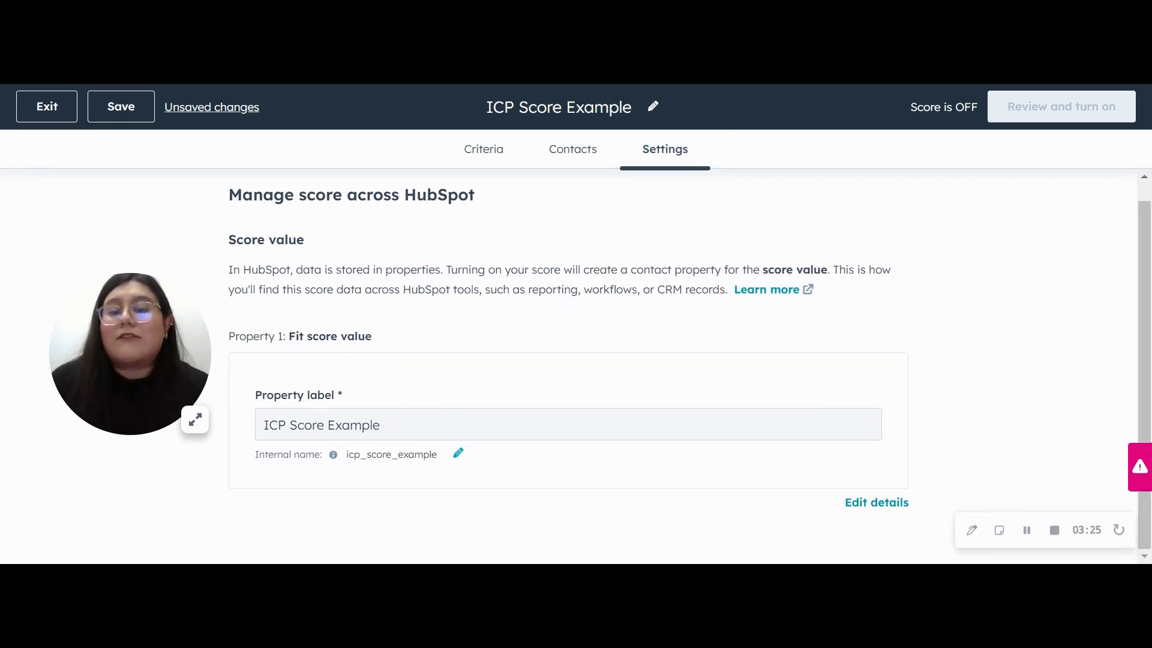